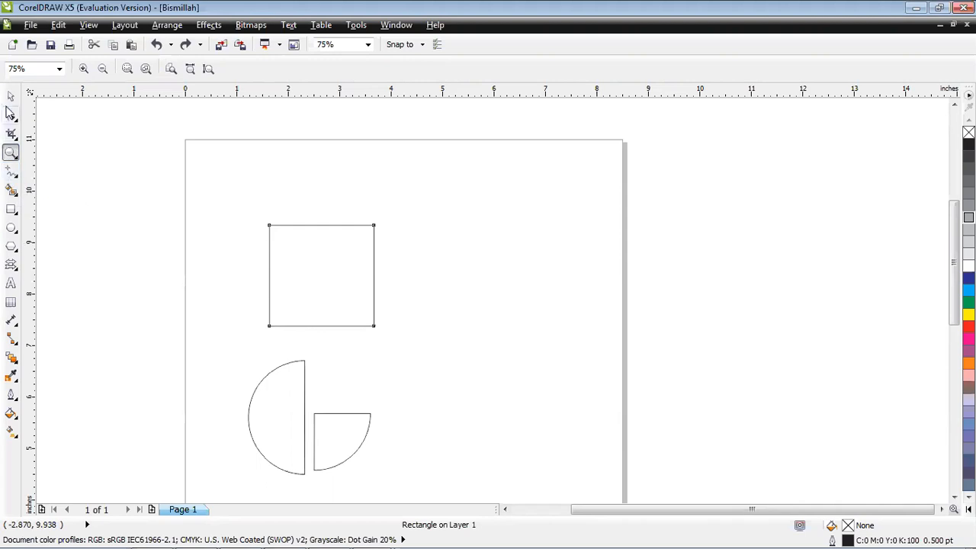
Convert the rectangle to curves and move it up and right to about x 4.27 in, y 8.57 in.
click(10, 96)
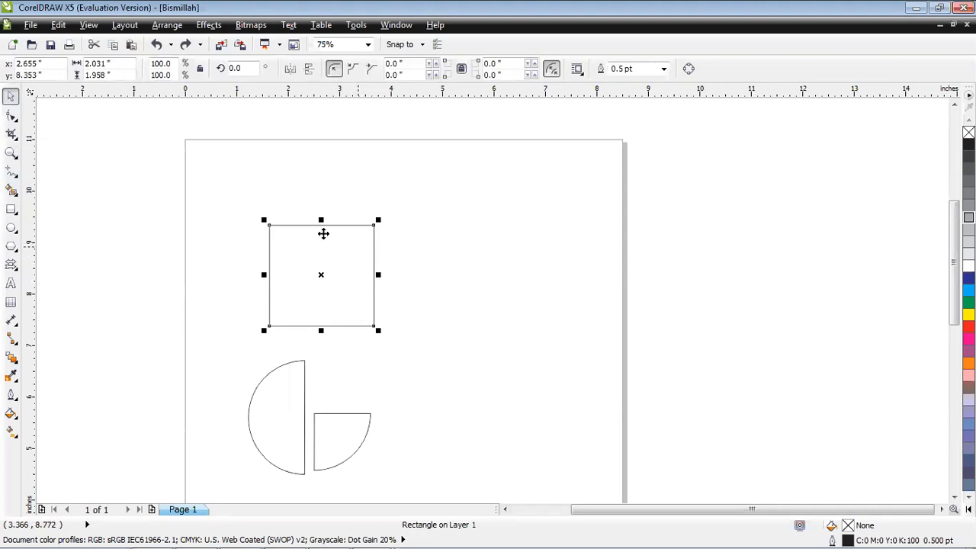
click(689, 69)
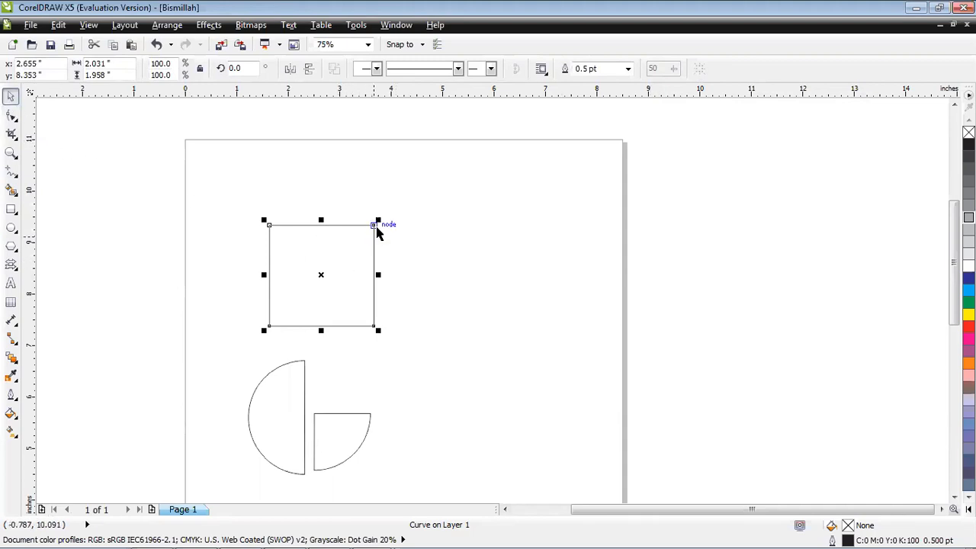
drag(377, 231, 462, 212)
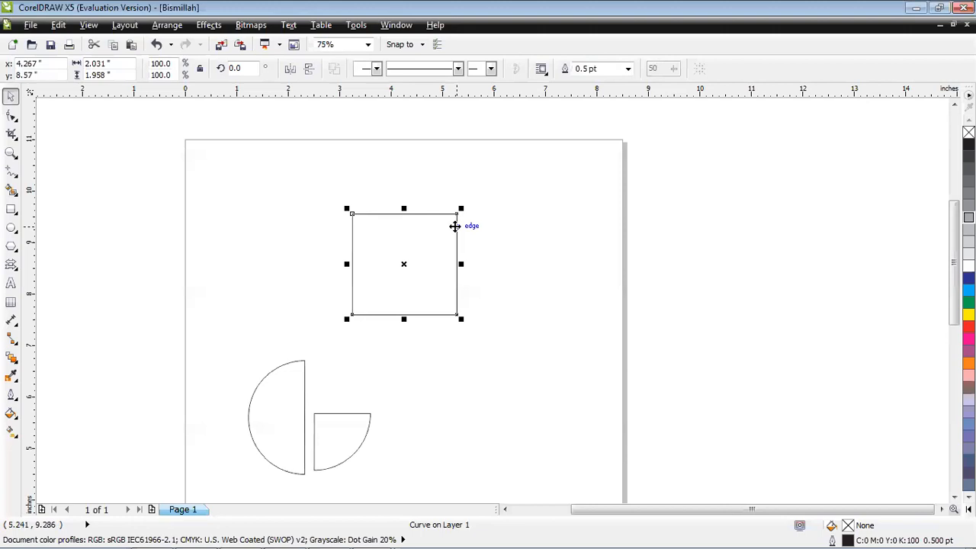
Reshape the square into a triangle by moving its upper-right node diagonally inward to the square's centre.
click(9, 116)
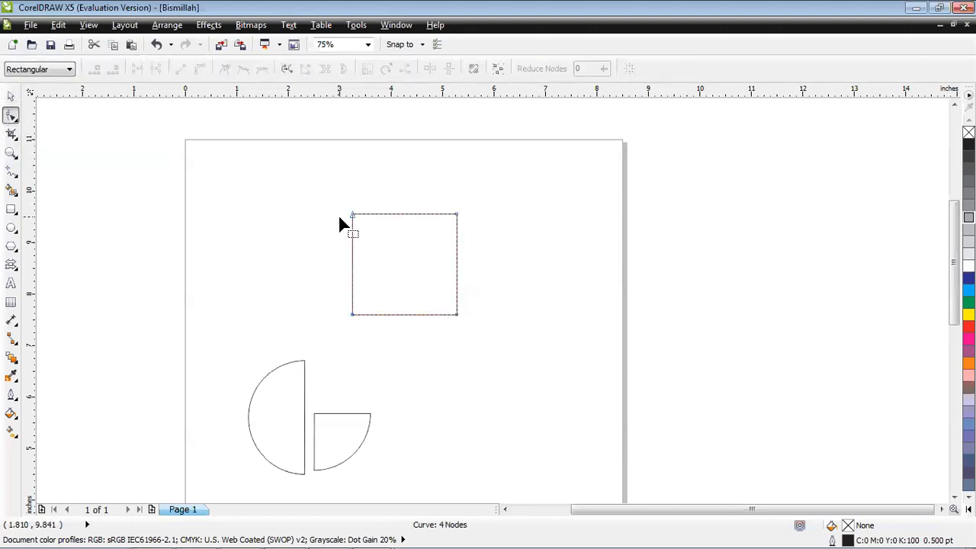
drag(450, 221, 399, 272)
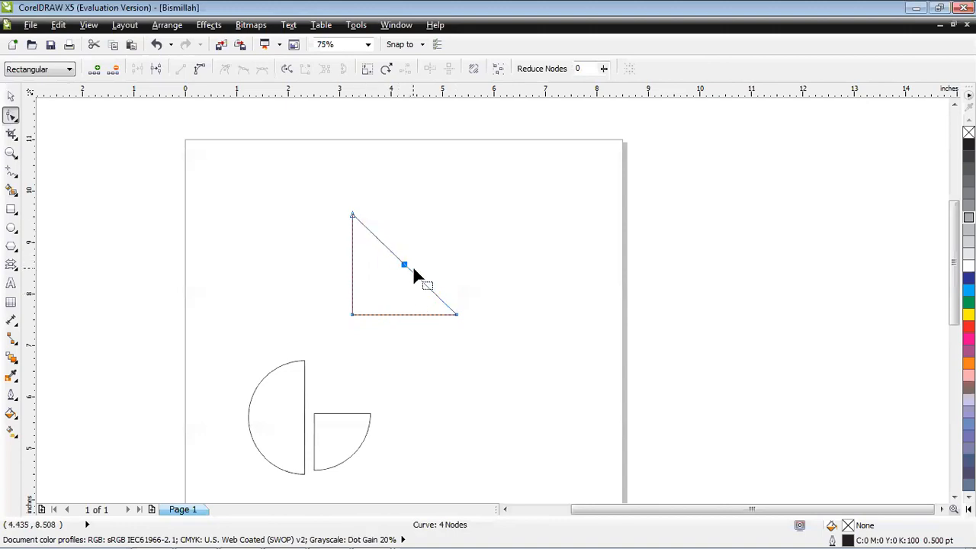
Add a node at the middle of the upper diagonal segment, the lower diagonal segment, the bottom edge and the left edge.
click(95, 71)
click(456, 314)
click(96, 75)
click(351, 314)
click(95, 68)
click(352, 215)
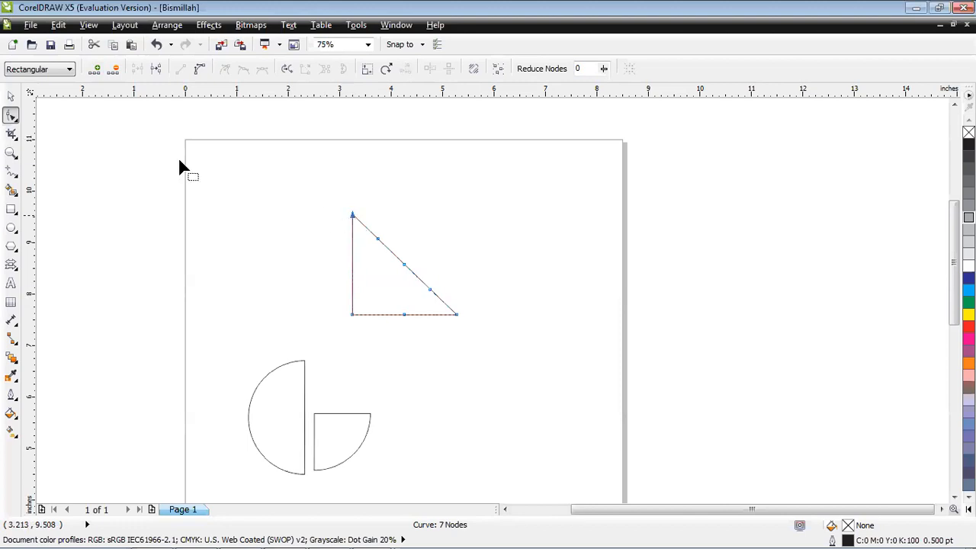
click(96, 69)
Delete the extra nodes from the left edge, bottom edge and both halves of the diagonal, keeping the diagonal's middle node.
click(116, 69)
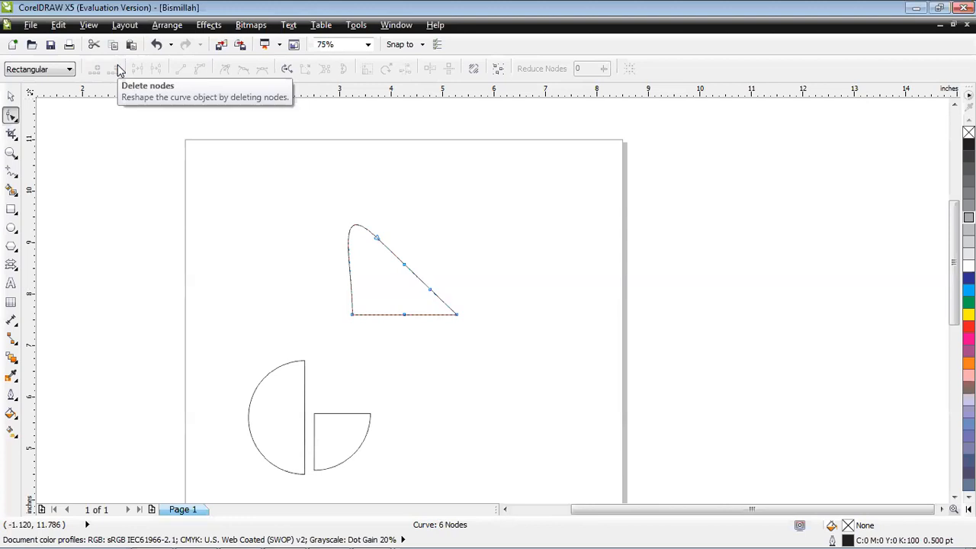
key(ctrl+z)
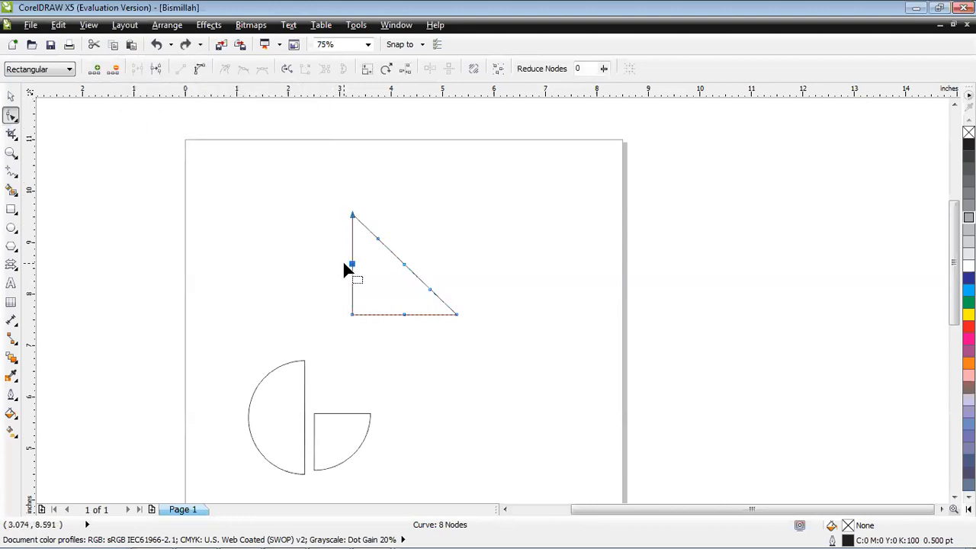
click(343, 264)
click(352, 264)
click(118, 72)
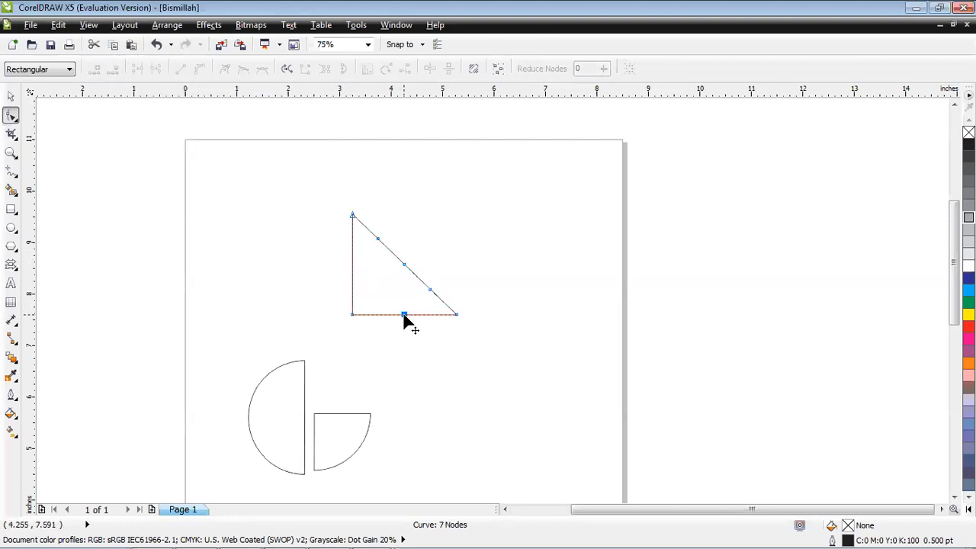
click(404, 314)
click(116, 71)
click(430, 289)
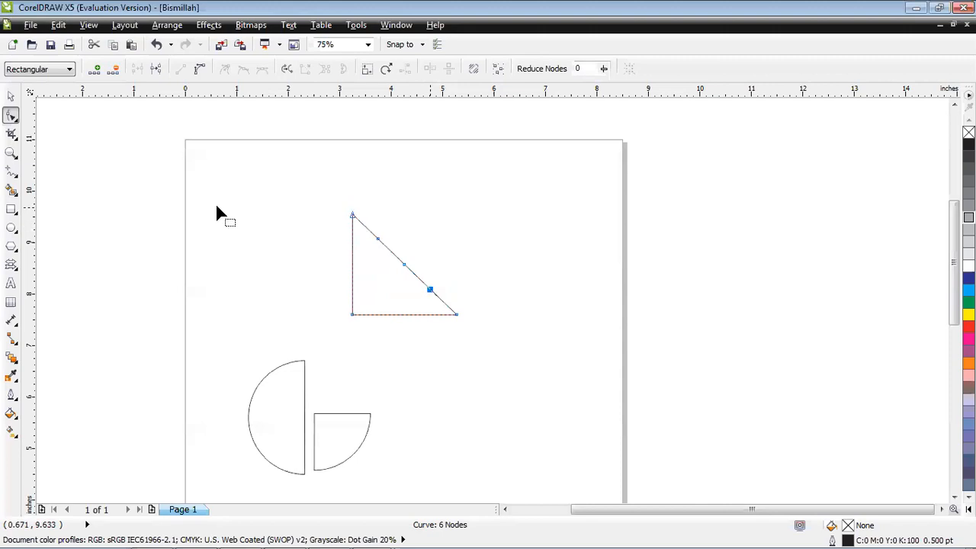
click(115, 68)
click(375, 234)
click(112, 68)
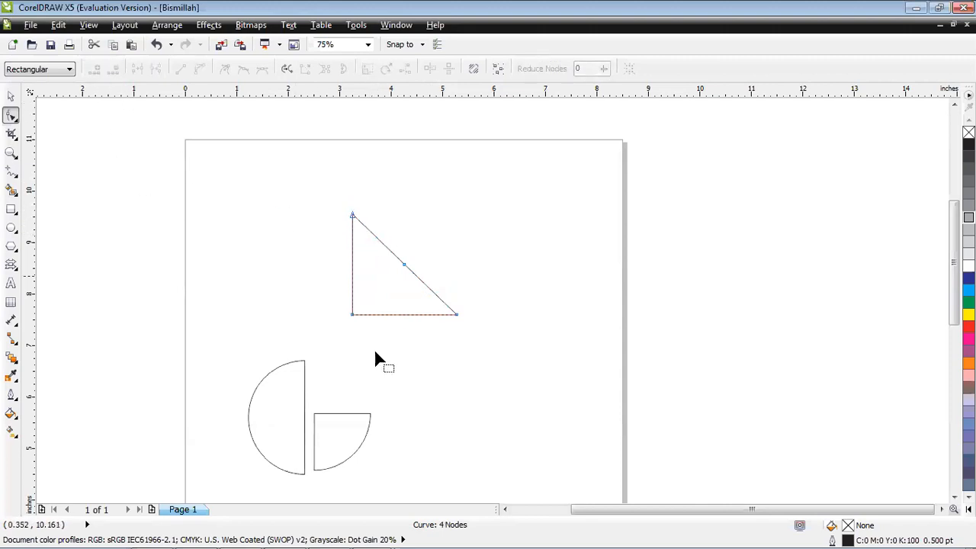
Break the curve at the diagonal's middle node and pull the two loose ends apart.
click(404, 265)
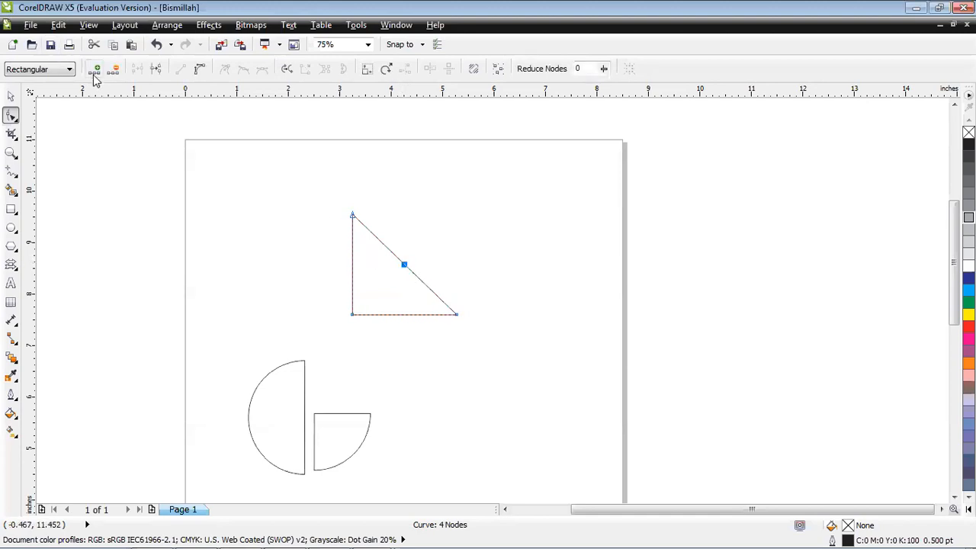
click(154, 72)
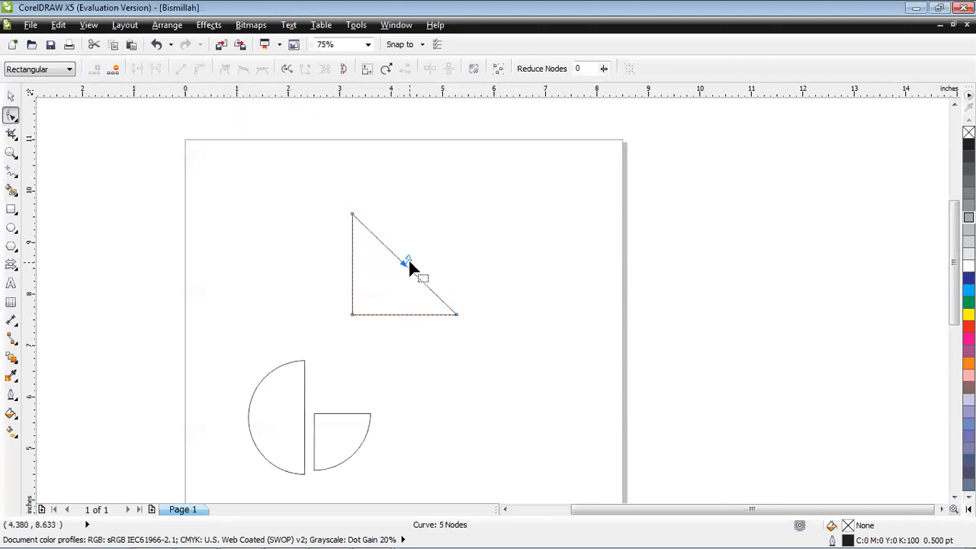
scroll(404, 261, up, 2)
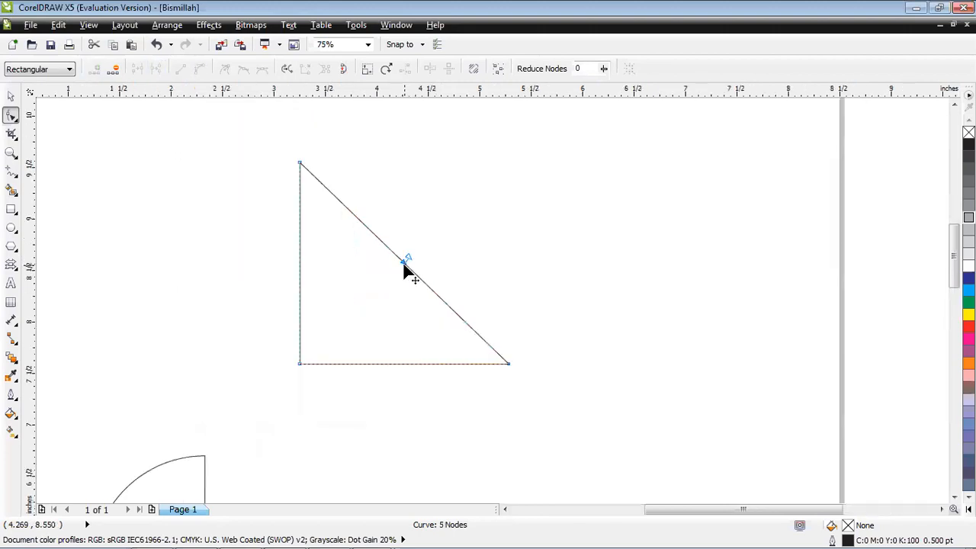
scroll(403, 261, up, 3)
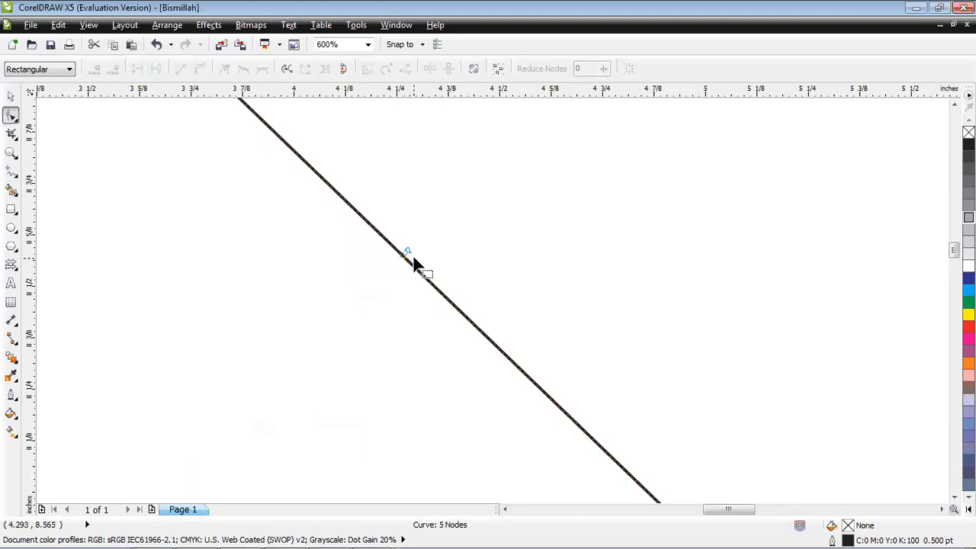
drag(410, 256, 421, 227)
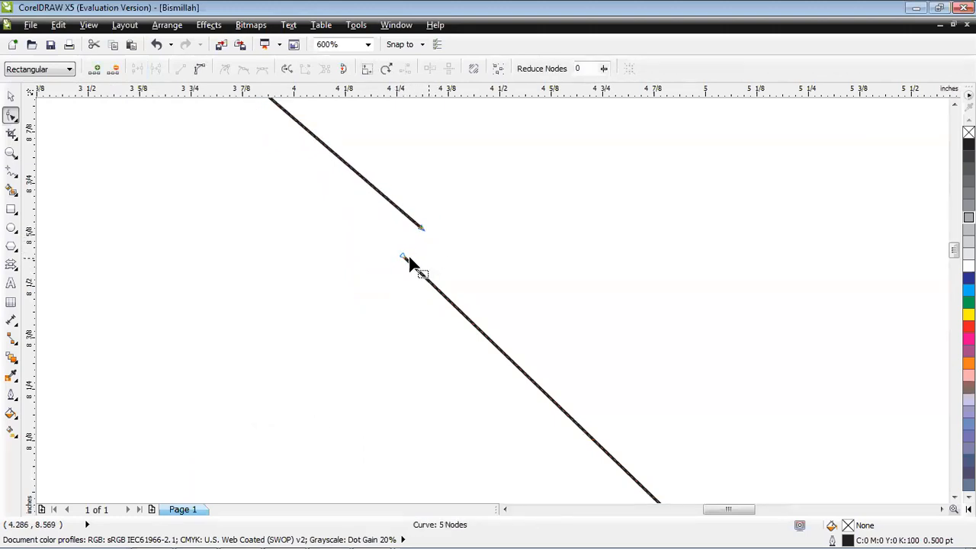
drag(403, 260, 373, 281)
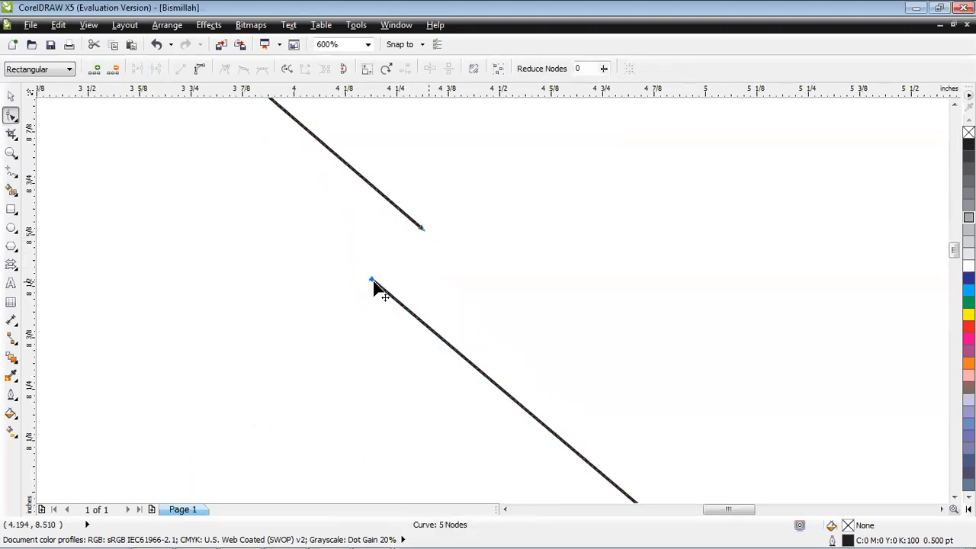
scroll(373, 283, down, 2)
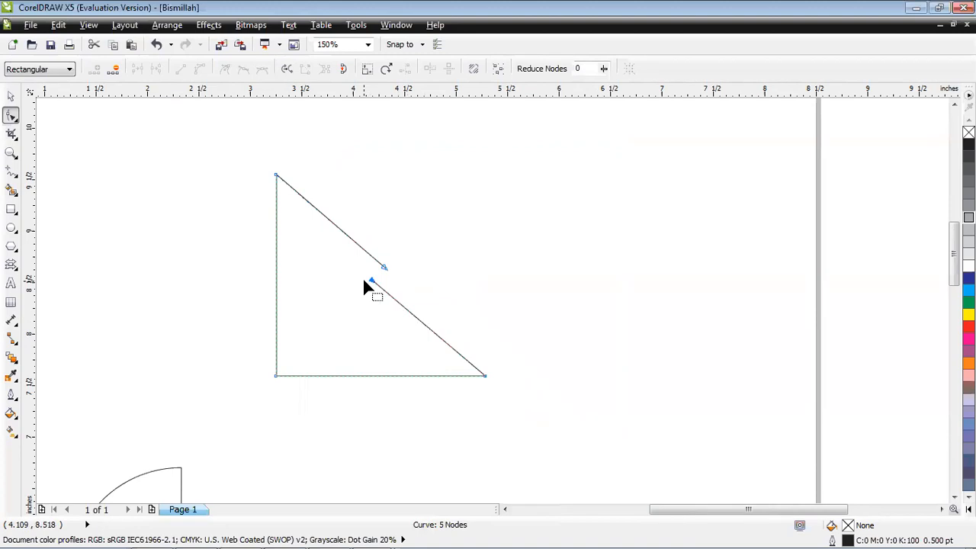
Undo the end-node moves and the curve break so the triangle's path is closed again.
key(ctrl+z)
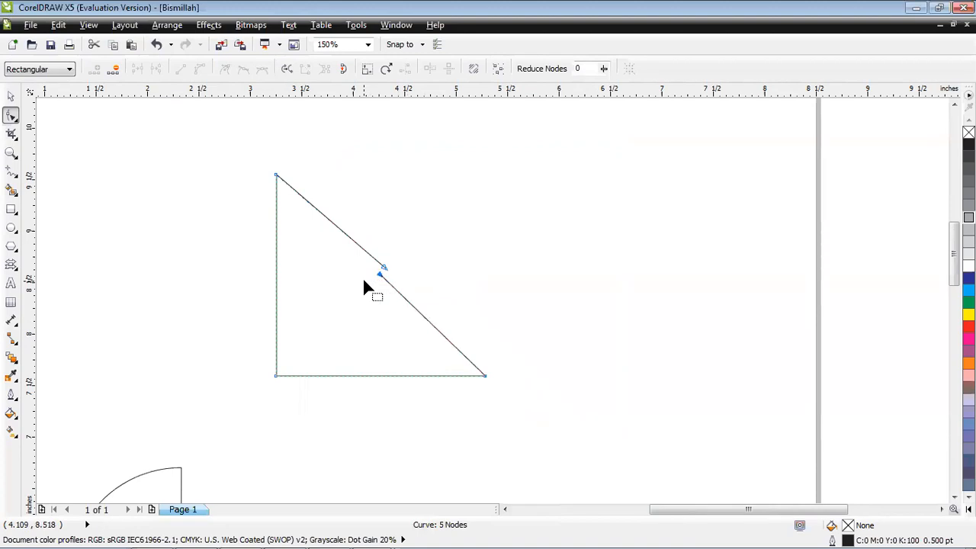
key(ctrl+z)
key(ctrl+z)
key(ctrl+z)
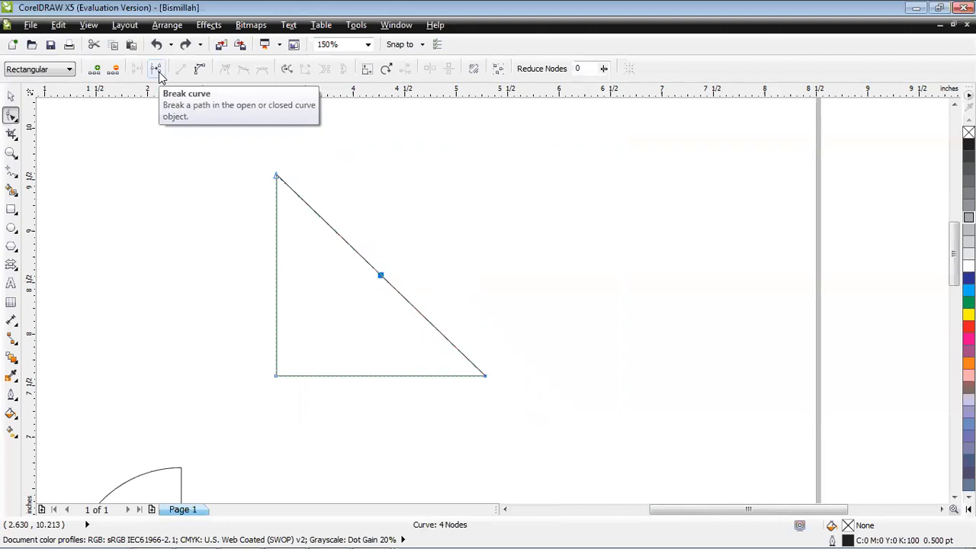
Convert both diagonal segments to curves and move their shared node inward to about x 3.86 in, y 8.2 in.
click(200, 70)
drag(381, 276, 337, 312)
click(483, 376)
click(198, 71)
click(382, 338)
Bend the two diagonal segments into S-shaped curves by adjusting the control handles of the middle and top nodes.
click(337, 312)
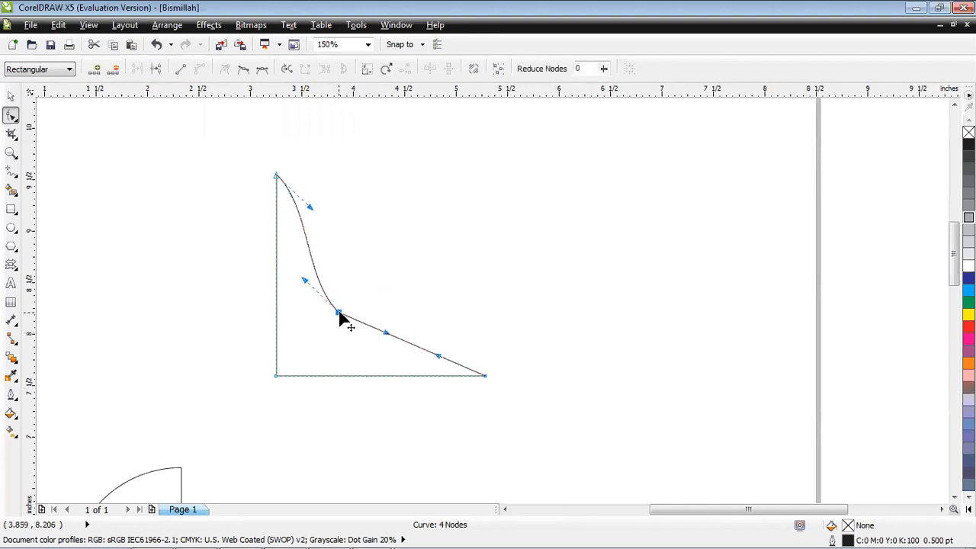
drag(388, 337, 401, 258)
drag(313, 214, 412, 231)
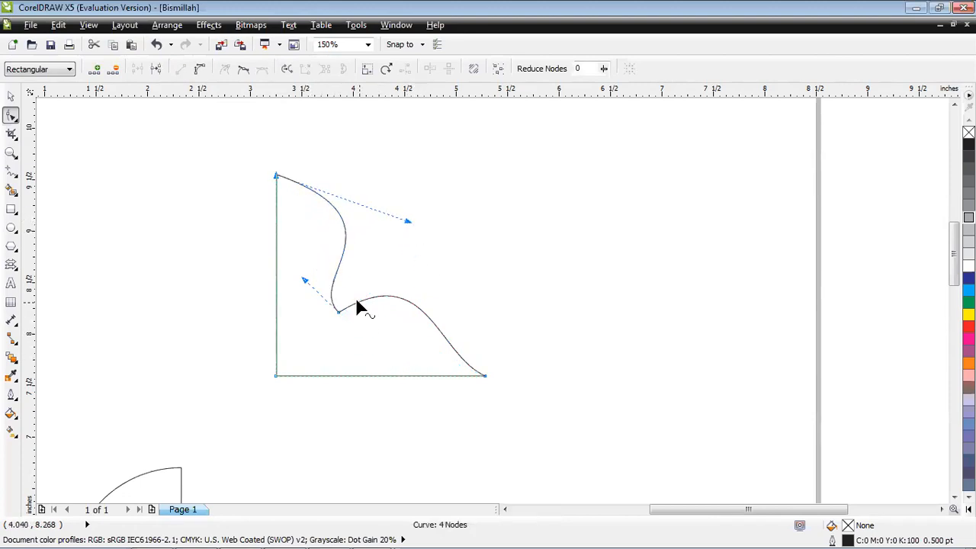
click(339, 312)
drag(424, 262, 388, 285)
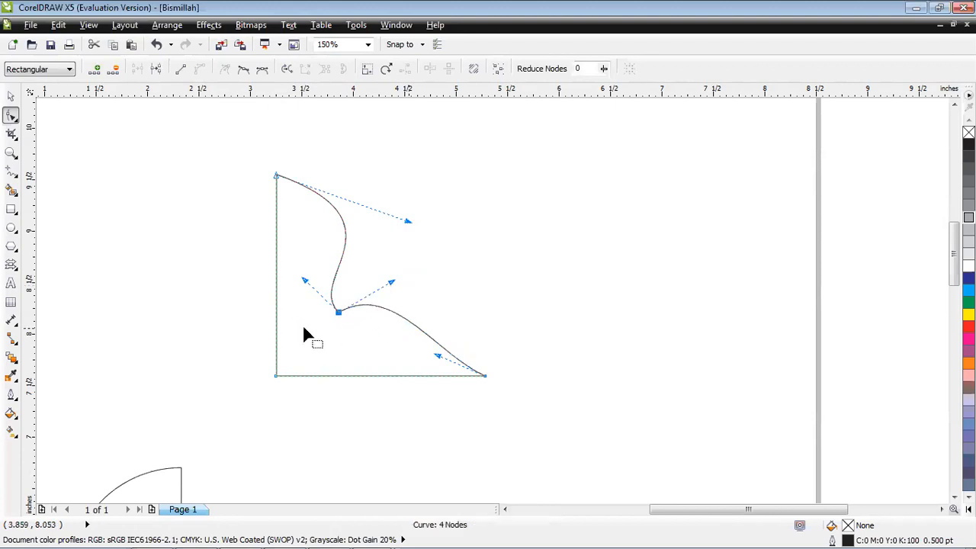
drag(303, 282, 294, 319)
click(442, 220)
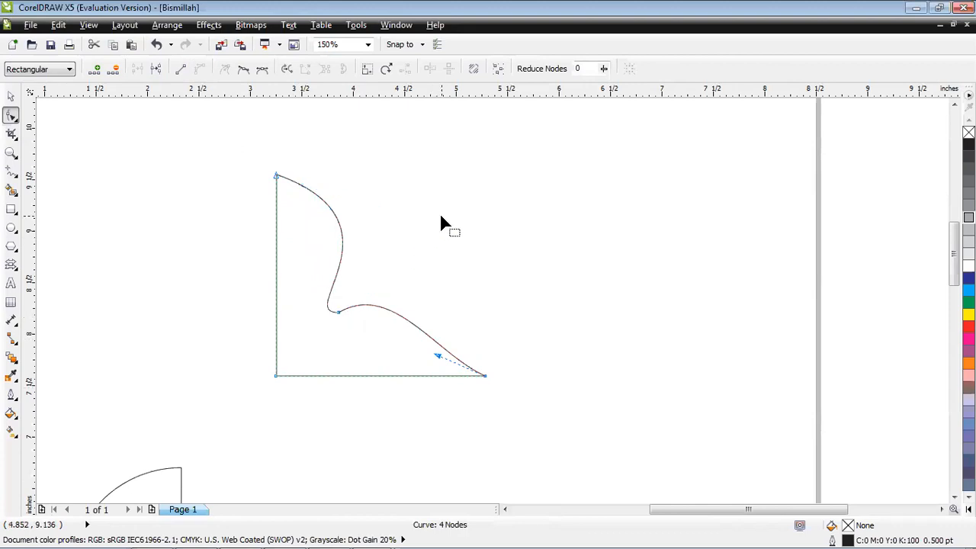
click(338, 311)
drag(294, 316, 271, 351)
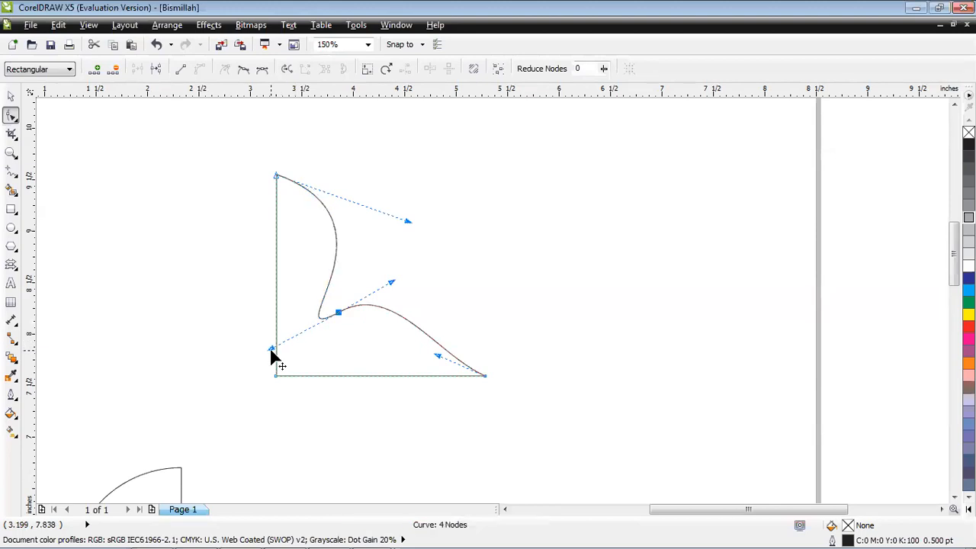
drag(391, 281, 418, 276)
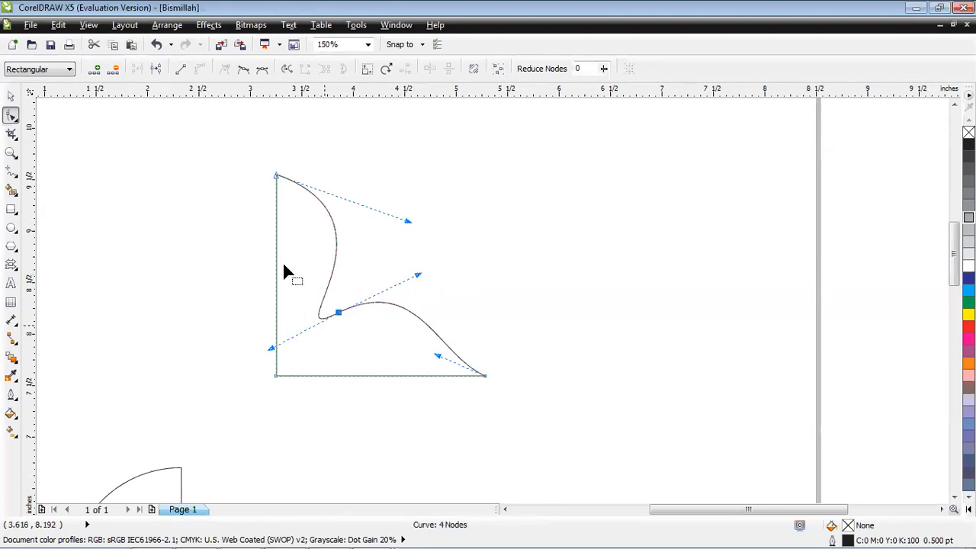
Convert the upper and lower diagonal segments back to straight lines.
click(186, 74)
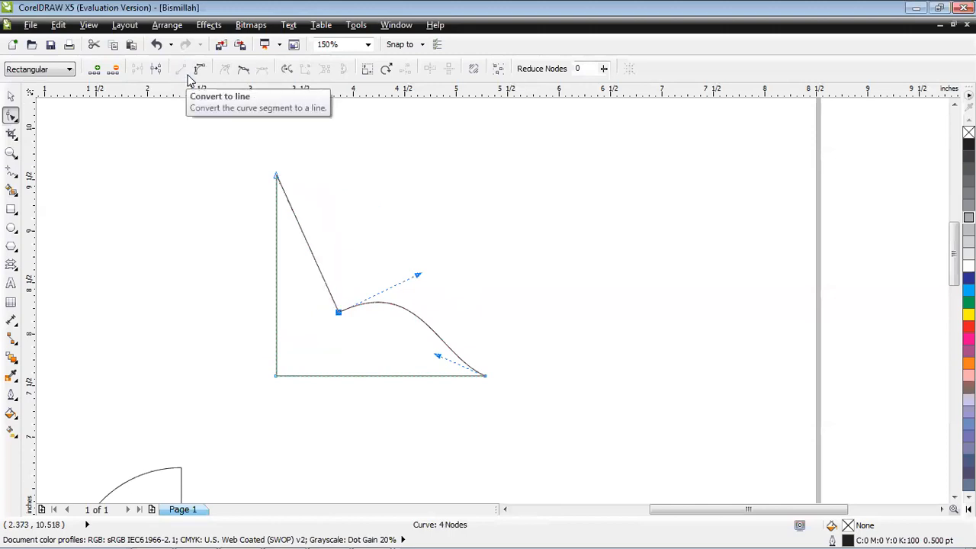
click(485, 375)
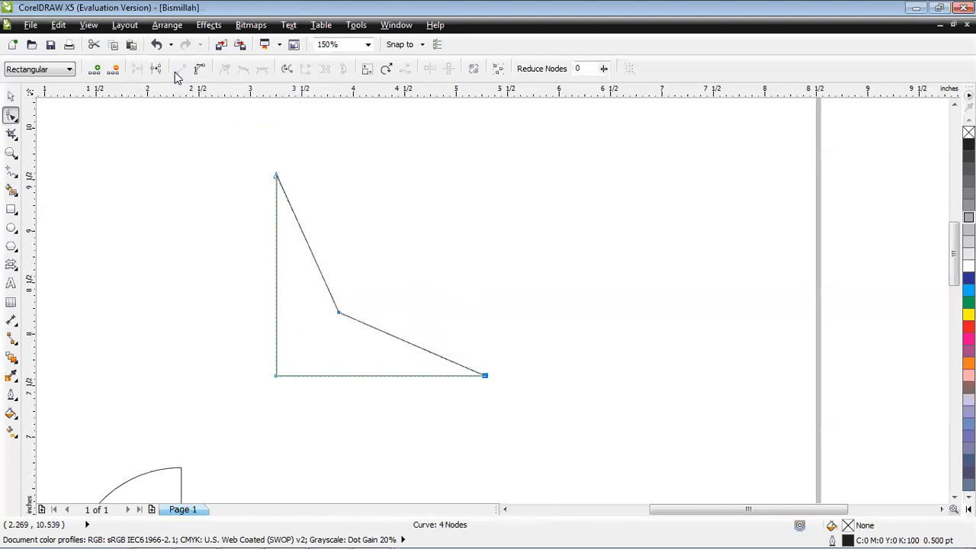
Convert the upper diagonal segment to a curve and pull its handles so it bulges outward above the middle node.
click(339, 314)
click(199, 71)
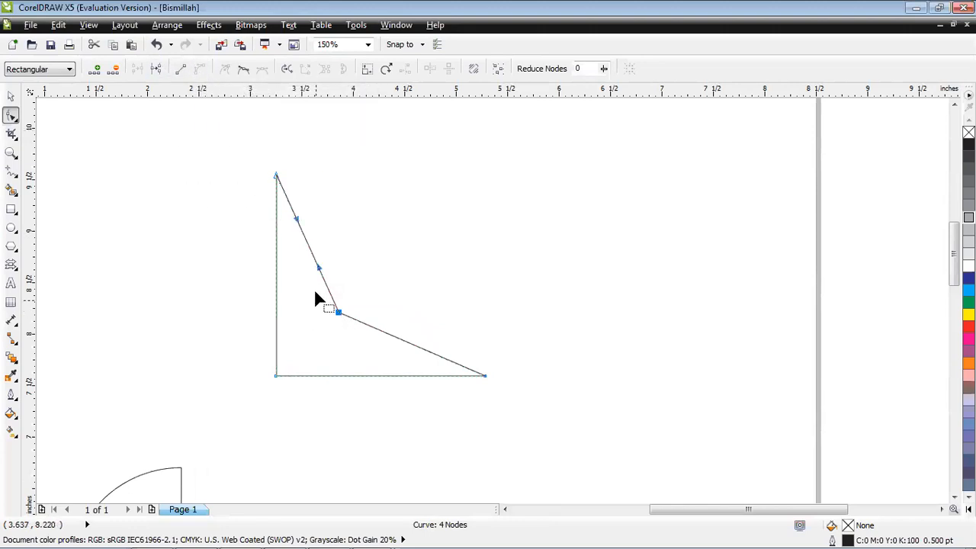
drag(321, 268, 447, 226)
drag(296, 219, 295, 261)
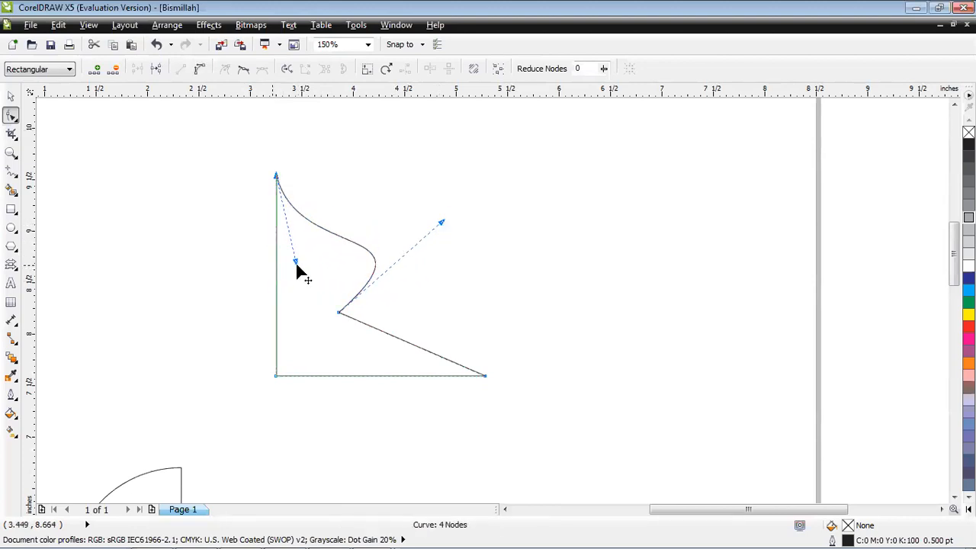
Convert the lower diagonal segment to a curve and adjust its handles so it bows inward below the middle node.
click(485, 377)
click(199, 69)
drag(382, 333, 296, 353)
drag(440, 354, 473, 283)
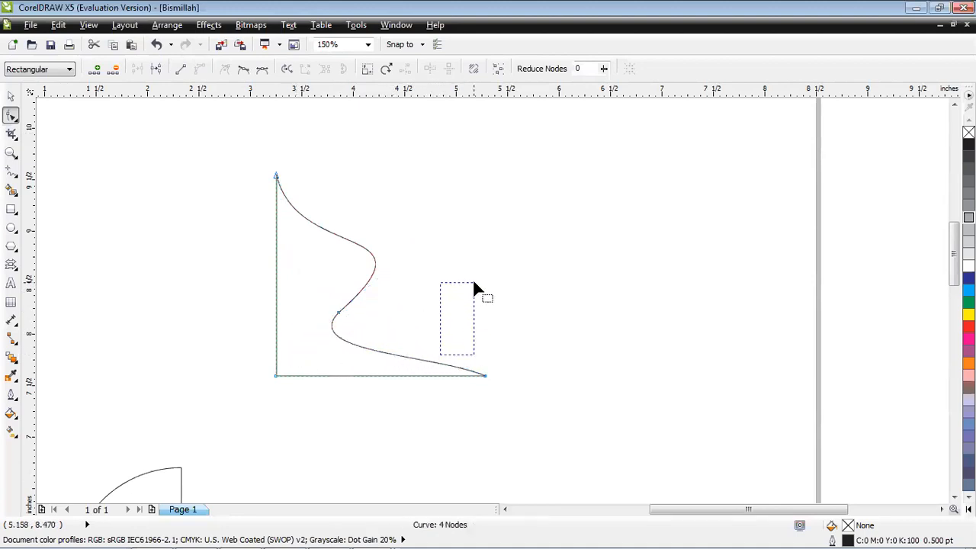
Raise the bottom-right node's handle so the lower curved segment arches upward toward that corner.
click(485, 376)
drag(438, 356, 461, 283)
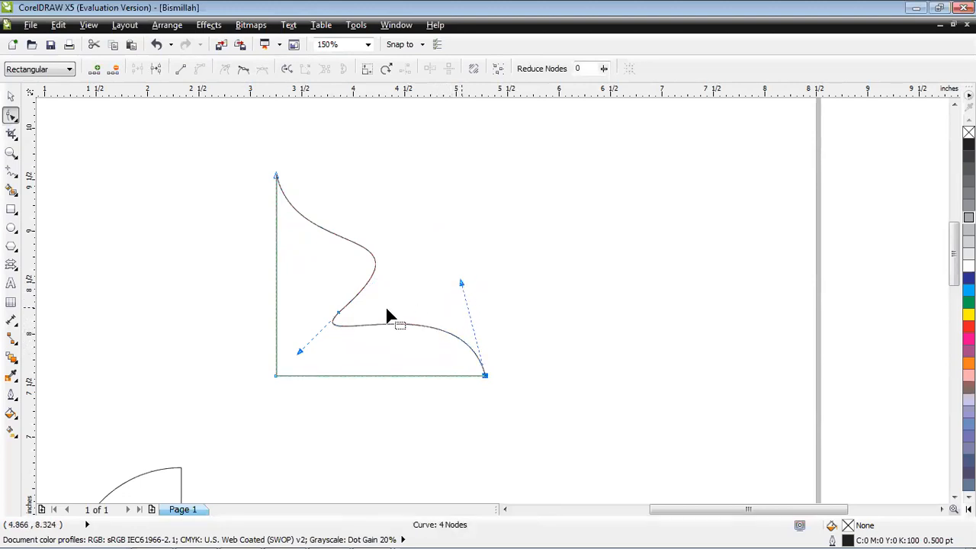
click(514, 248)
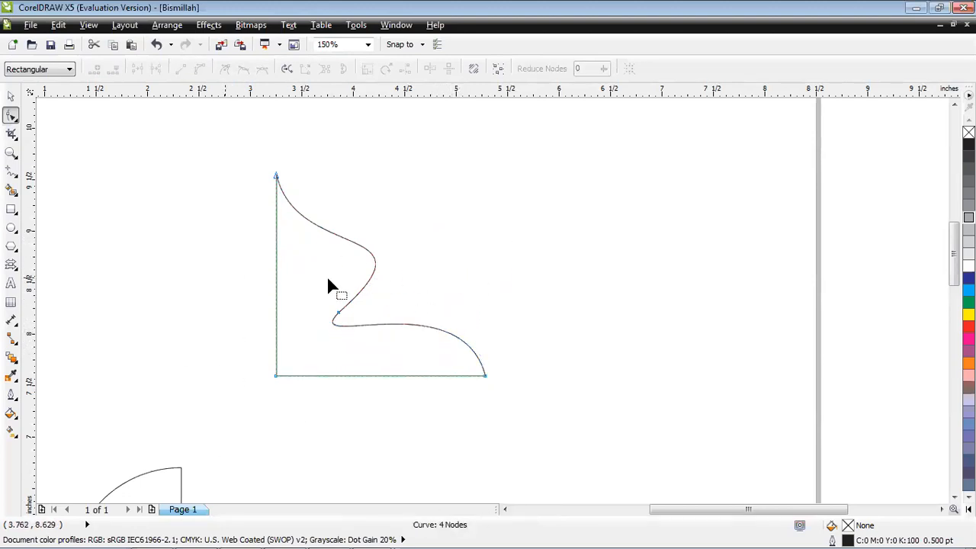
click(11, 95)
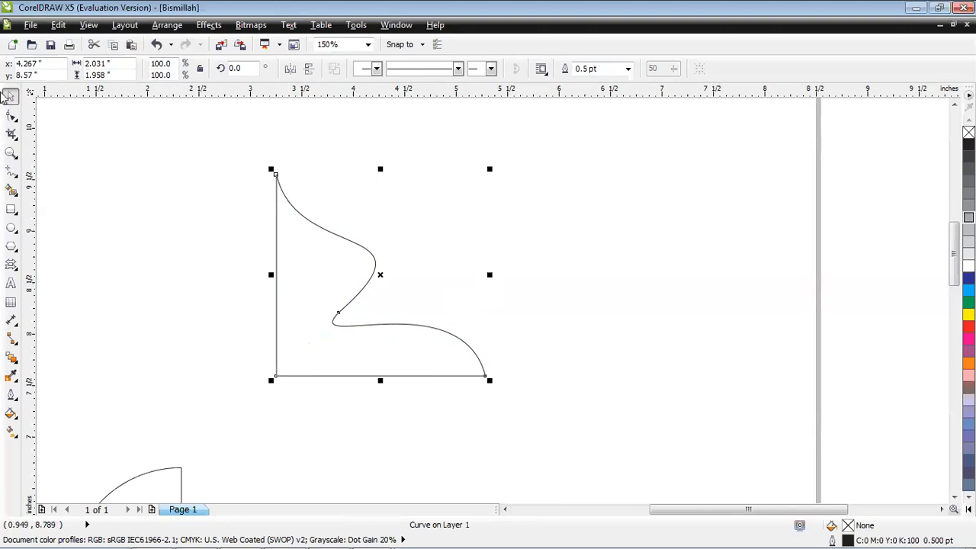
click(11, 115)
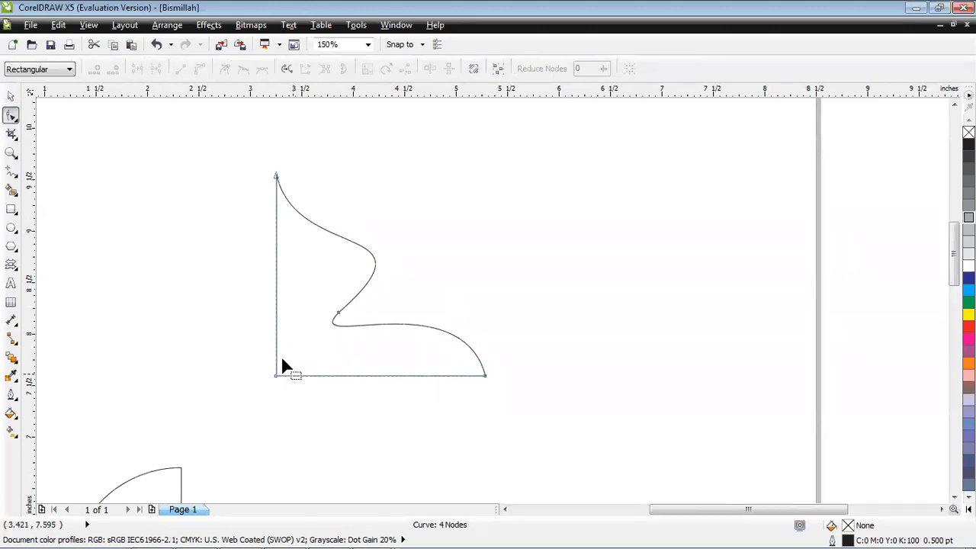
click(10, 96)
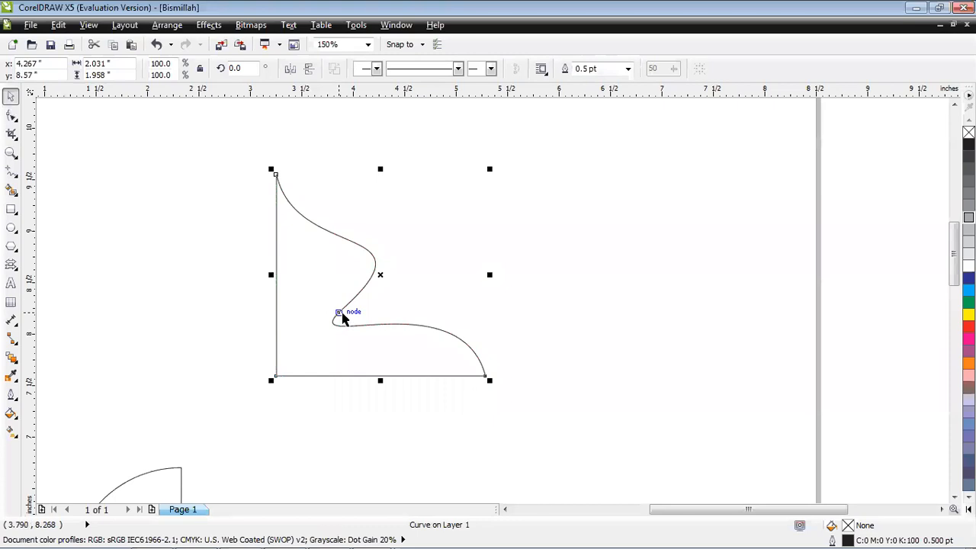
click(342, 317)
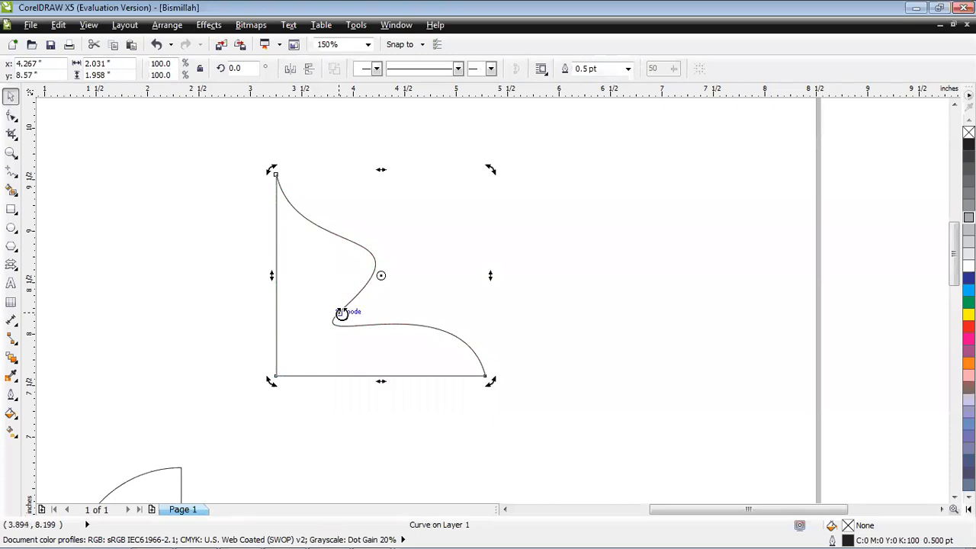
Convert the straight bottom edge to a curve, make the bottom-left node smooth and adjust the length of its downward handle.
click(10, 116)
click(340, 322)
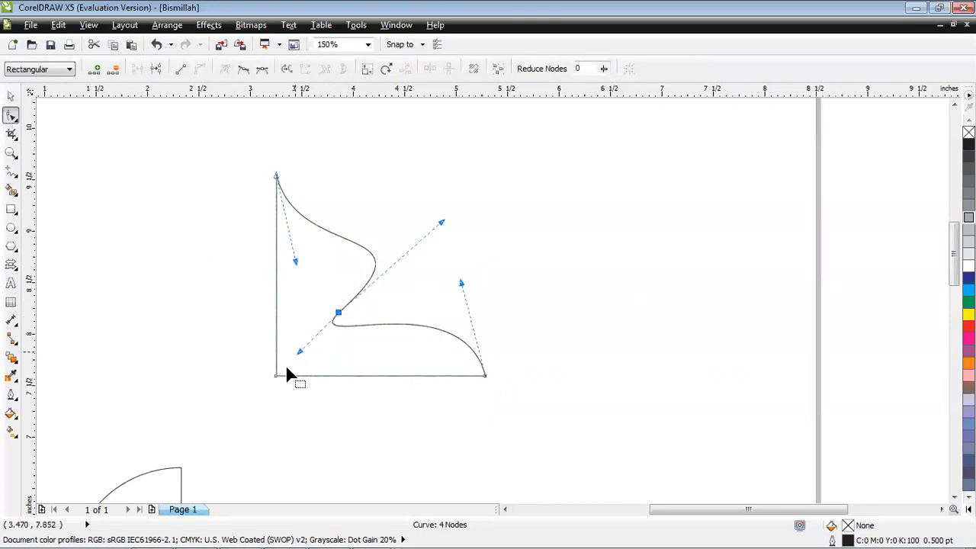
click(275, 376)
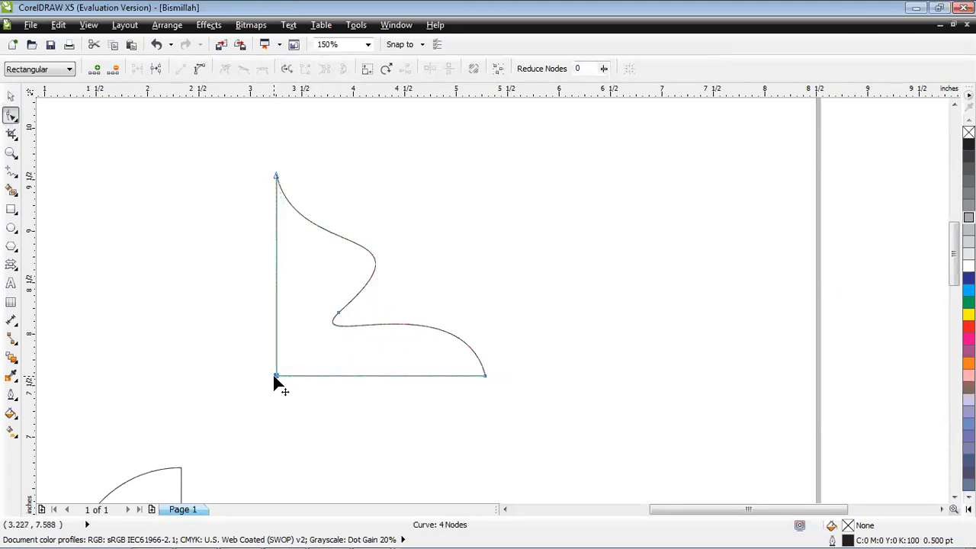
click(199, 69)
click(244, 71)
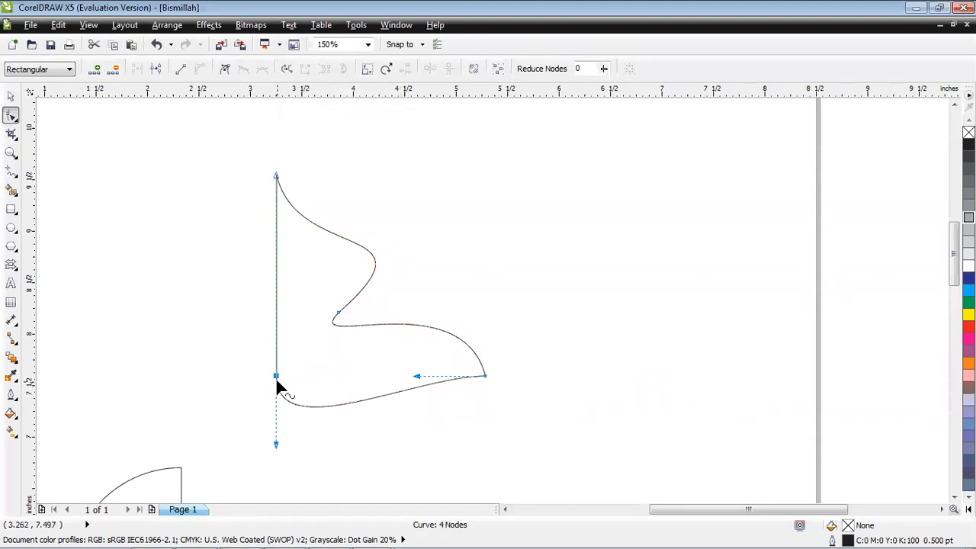
drag(272, 440, 424, 477)
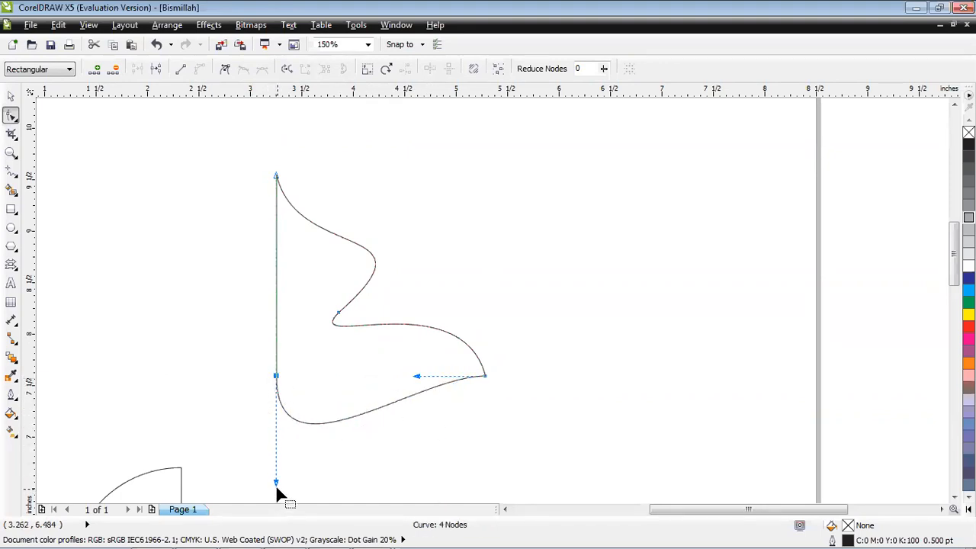
drag(277, 483, 285, 449)
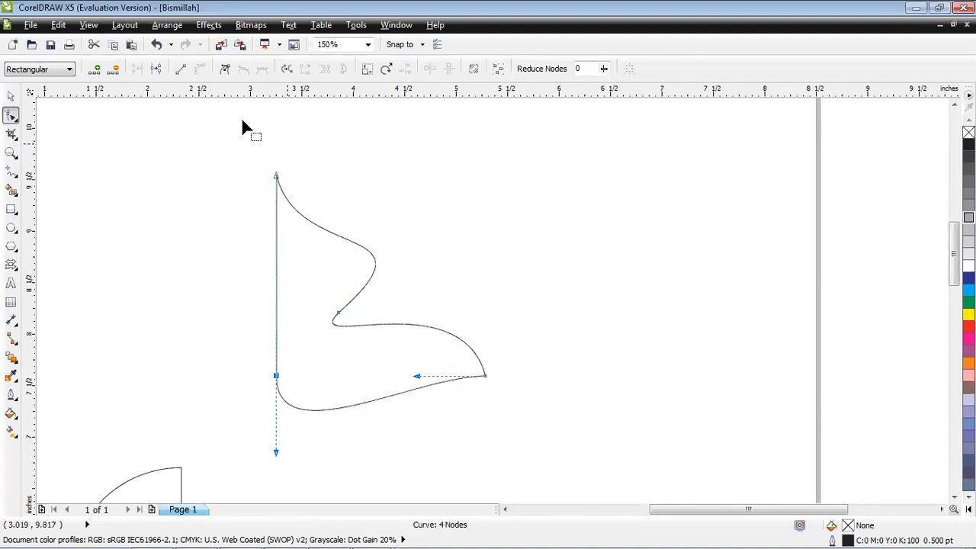
Change the bottom-left node to a cusp and swing its handle out down-left so the bottom edge forms a pointed lobe.
click(225, 69)
drag(277, 455, 160, 428)
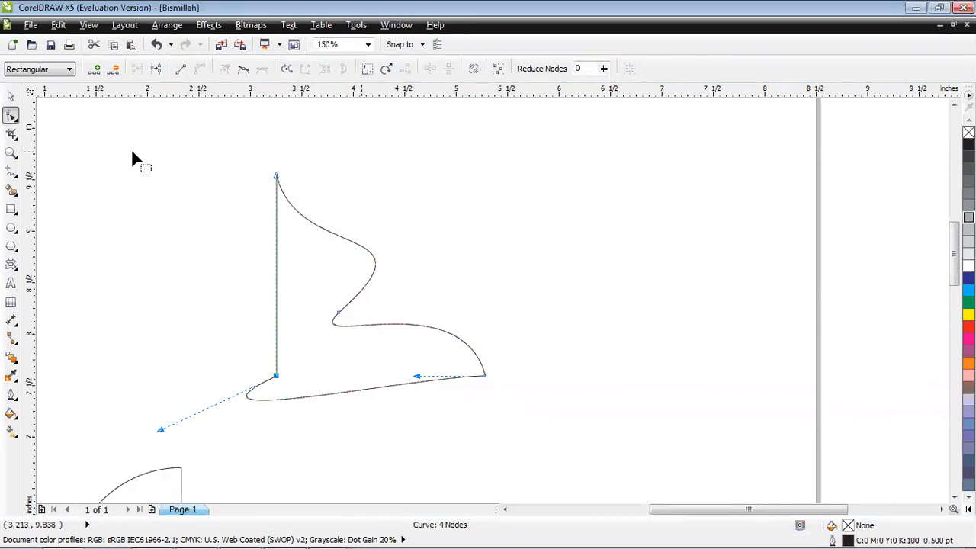
Move the whole curved shape up and to the left to free space beside it, leaving nothing selected.
click(11, 99)
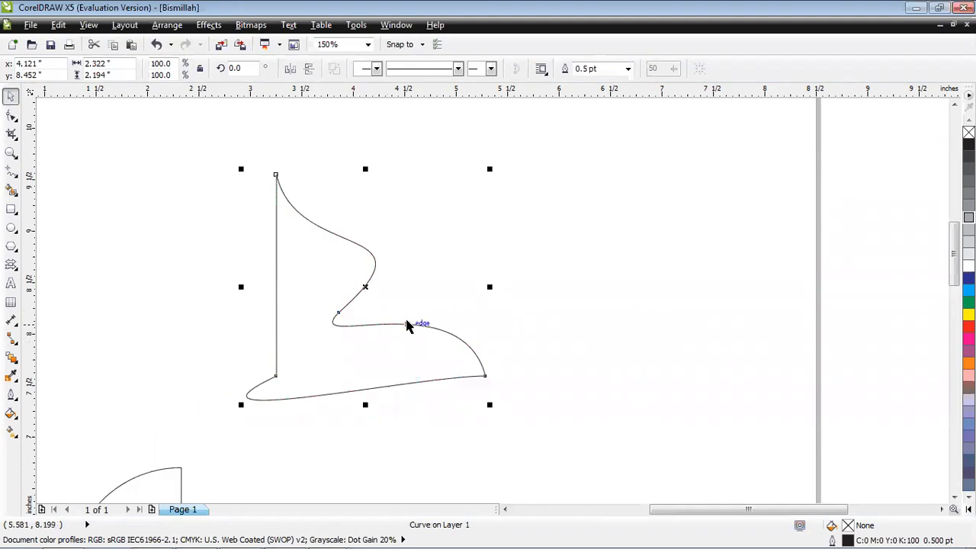
click(360, 272)
drag(363, 273, 266, 235)
click(319, 302)
click(13, 214)
click(471, 216)
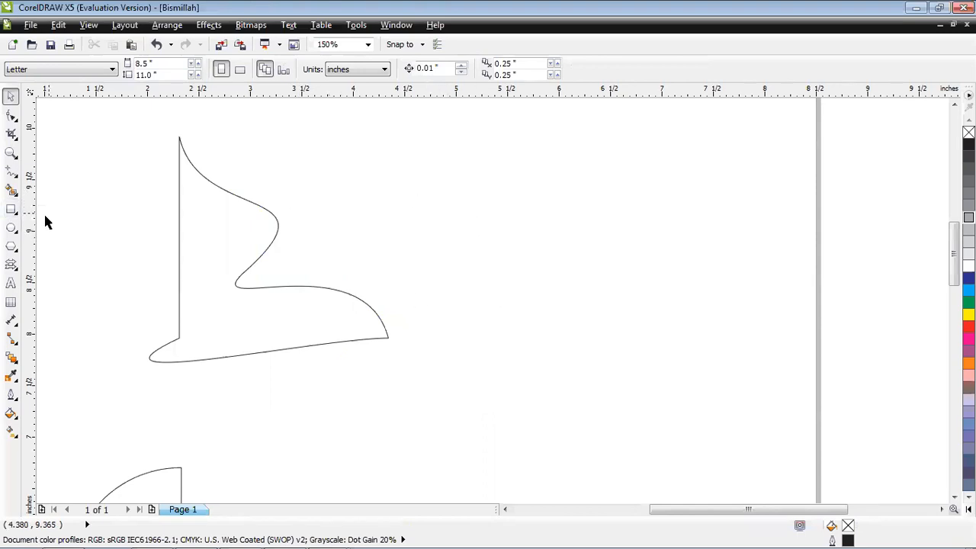
click(14, 215)
drag(444, 196, 590, 336)
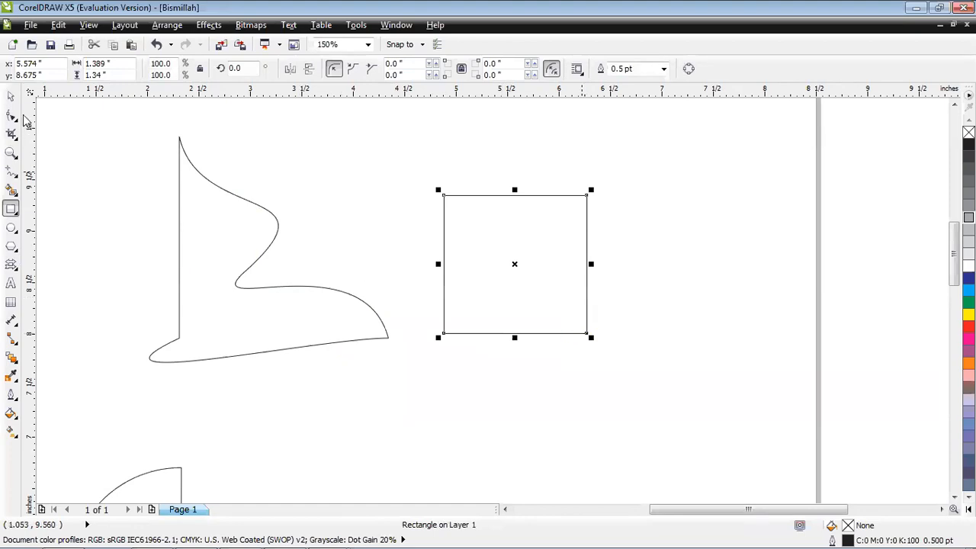
click(13, 96)
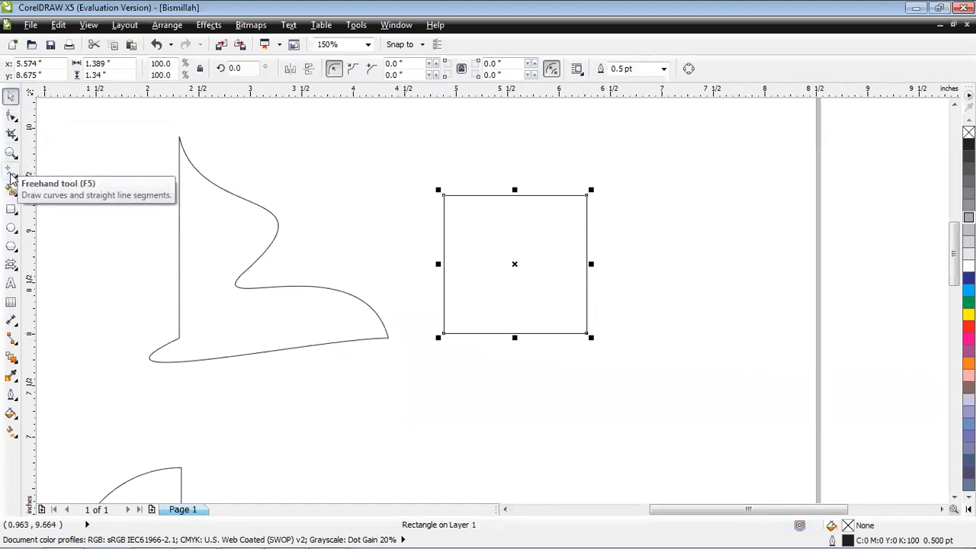
click(577, 334)
click(577, 334)
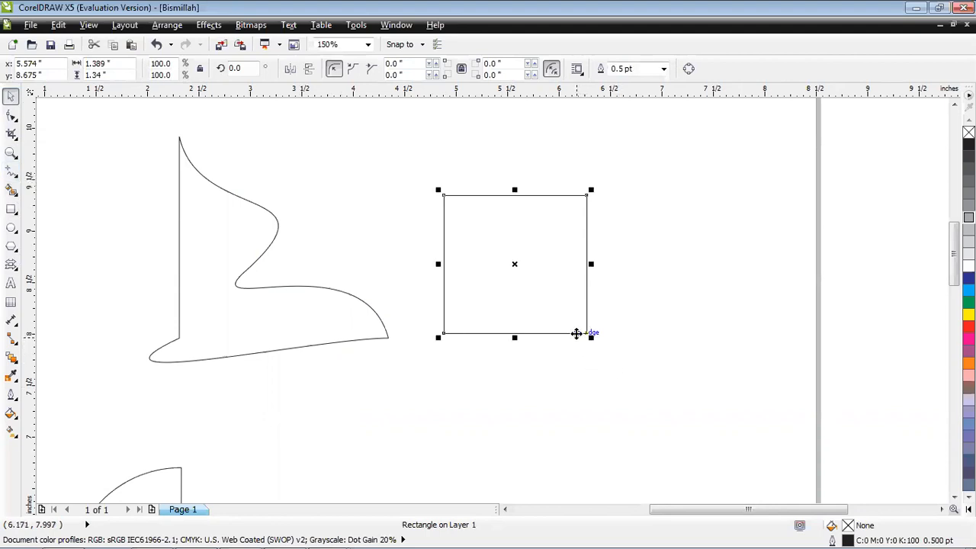
key(Delete)
Draw a closed triangle about 2.62 in wide from straight Freehand segments in the empty area right of the curved shape.
click(11, 172)
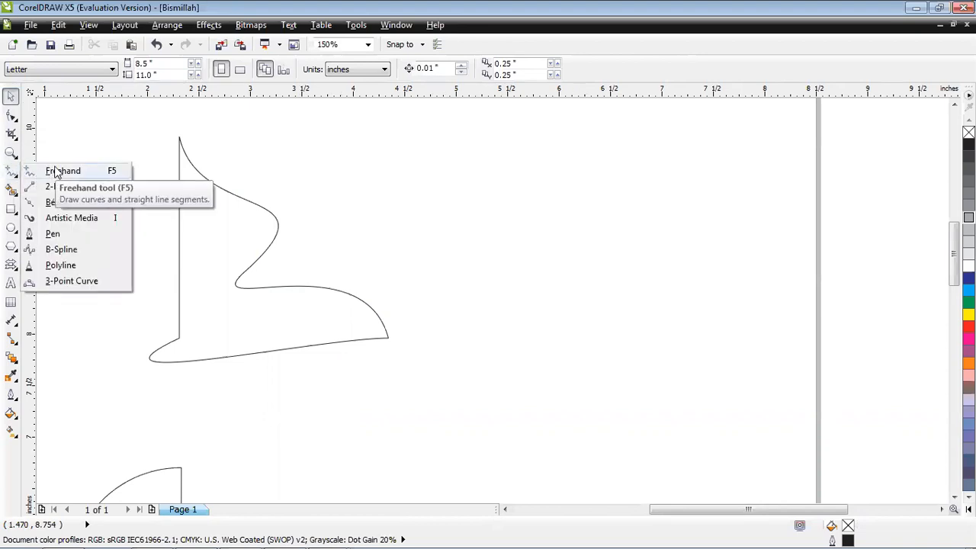
click(55, 172)
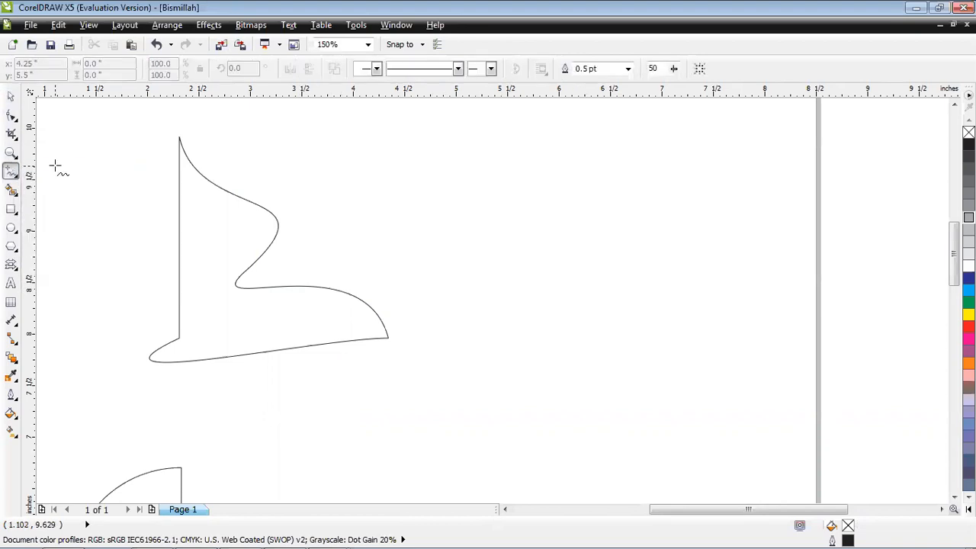
click(494, 180)
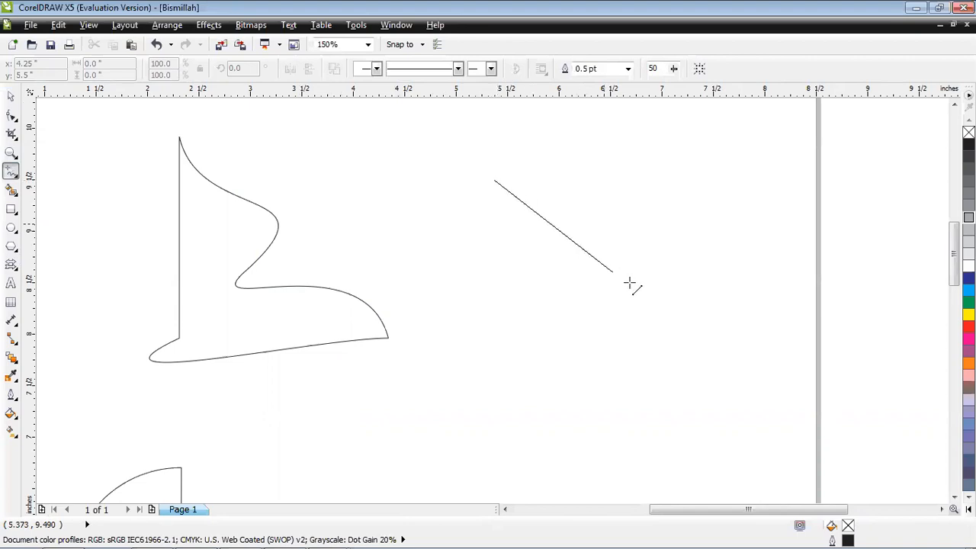
click(764, 259)
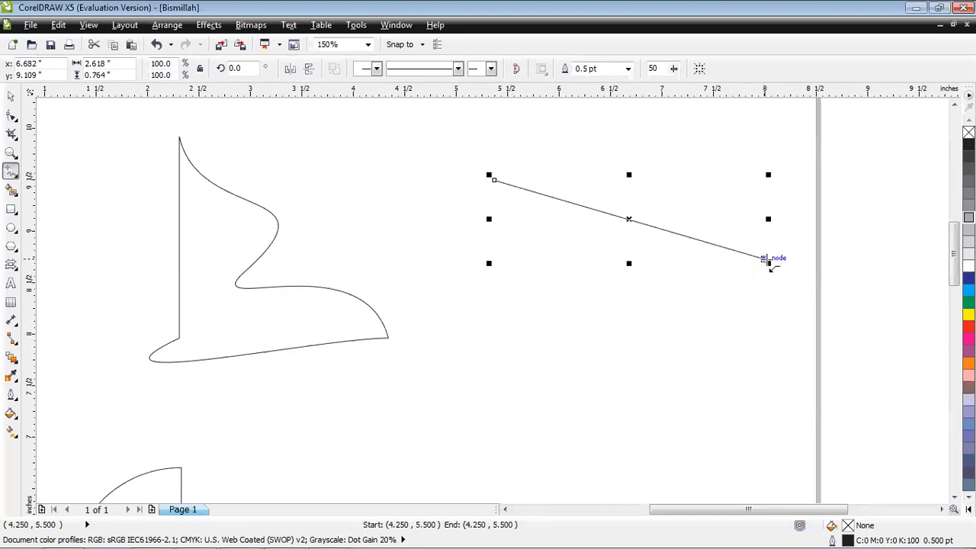
click(766, 259)
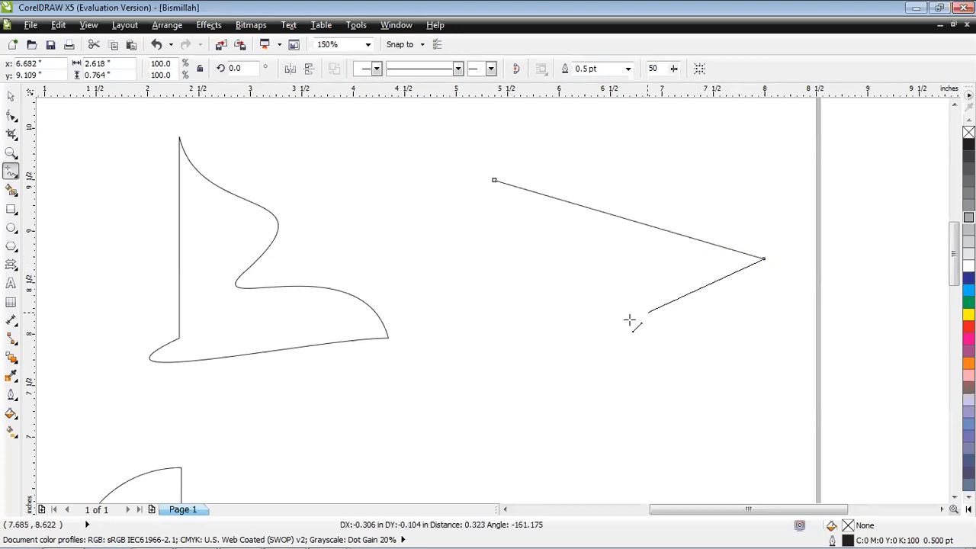
click(526, 386)
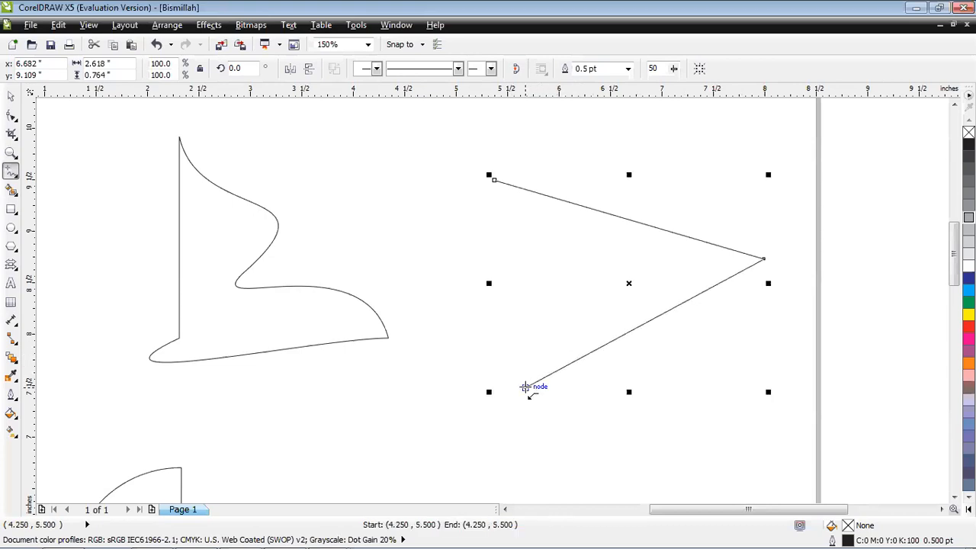
click(525, 386)
click(494, 181)
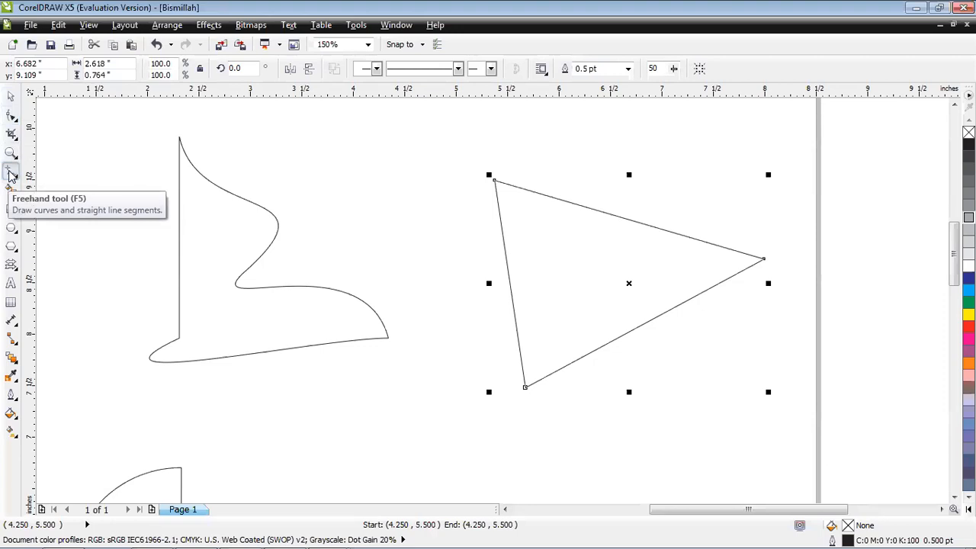
Convert the triangle's left side to a curve and pull its two handles in opposite directions to form an S-bend.
click(11, 95)
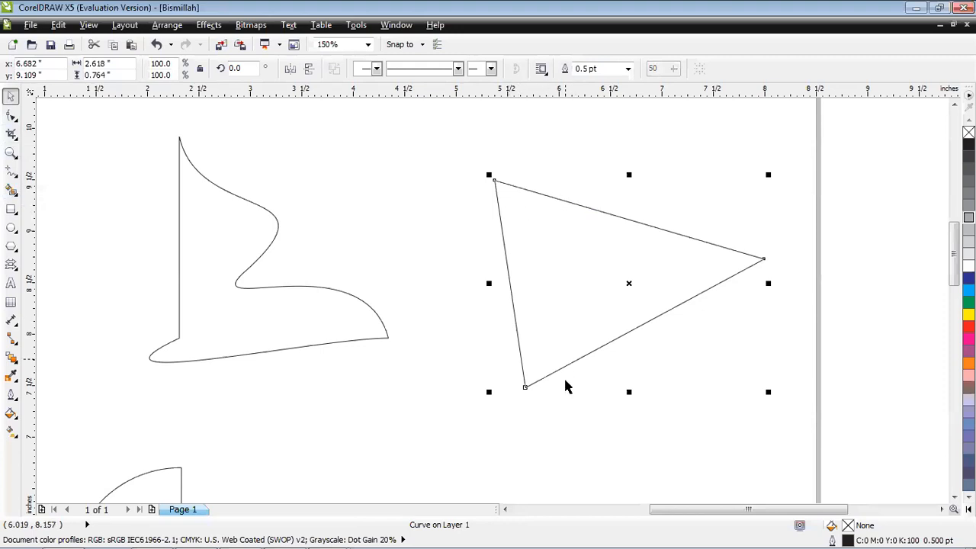
click(11, 115)
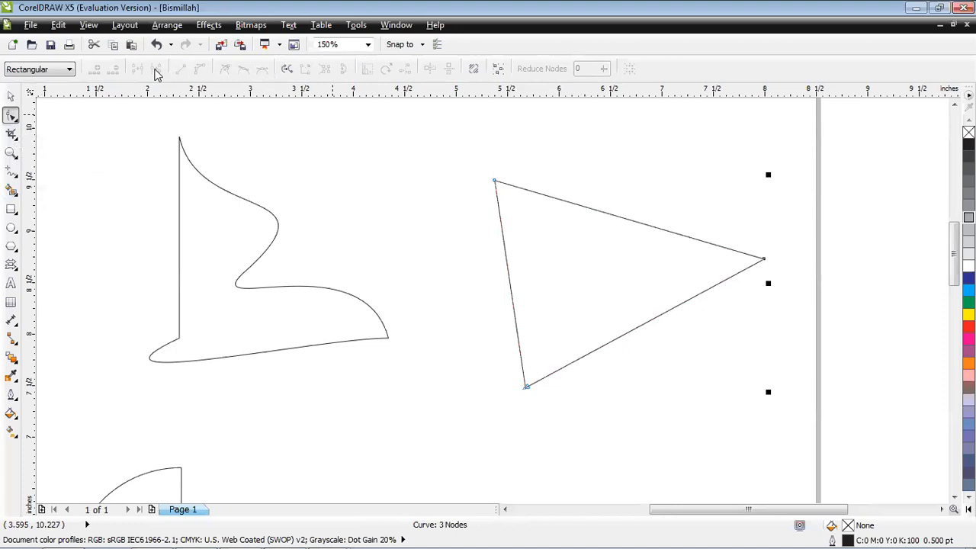
drag(468, 158, 542, 215)
click(199, 69)
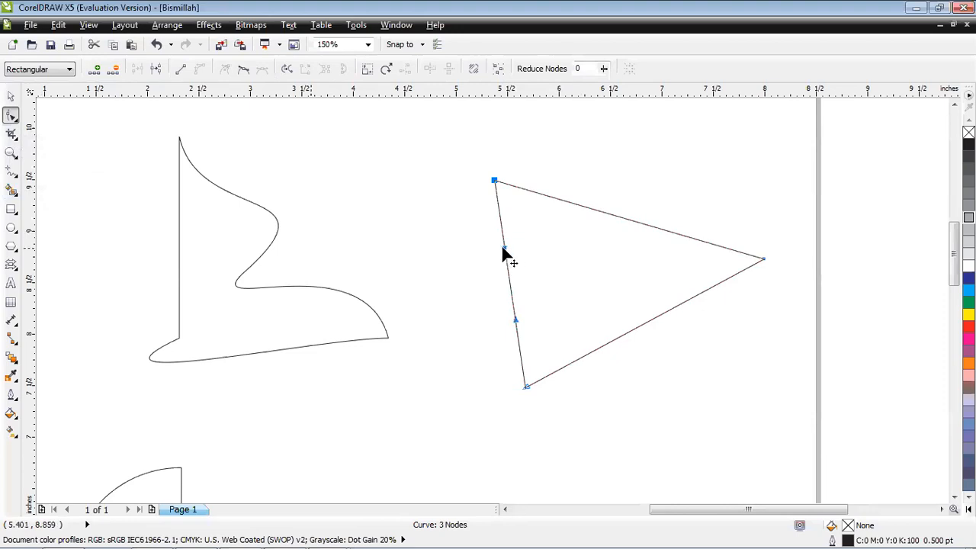
drag(503, 249, 434, 241)
drag(518, 317, 601, 265)
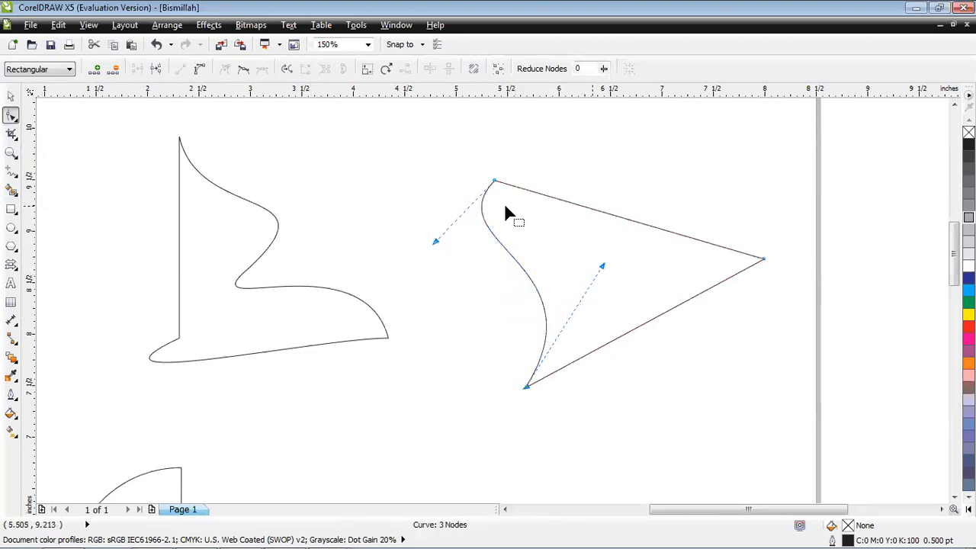
Convert the triangle's upper side to a curve and pull its handles so it bulges at the top-left and dips toward the right.
drag(770, 246, 746, 286)
click(198, 69)
drag(674, 235, 636, 279)
drag(585, 207, 601, 129)
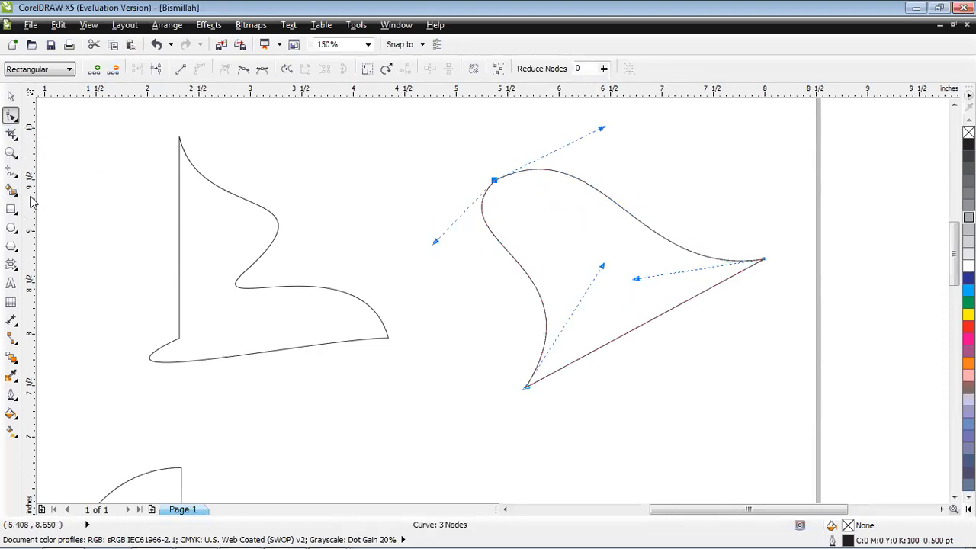
click(9, 97)
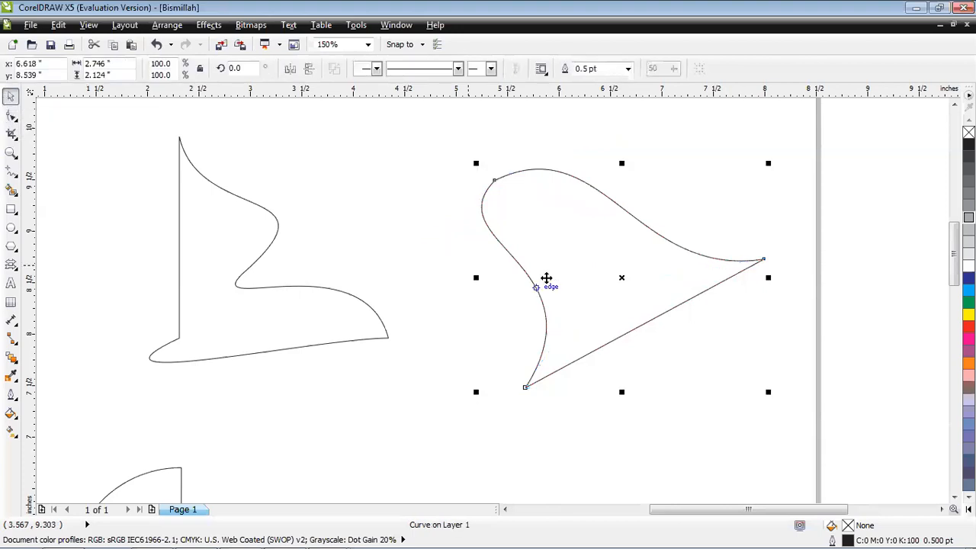